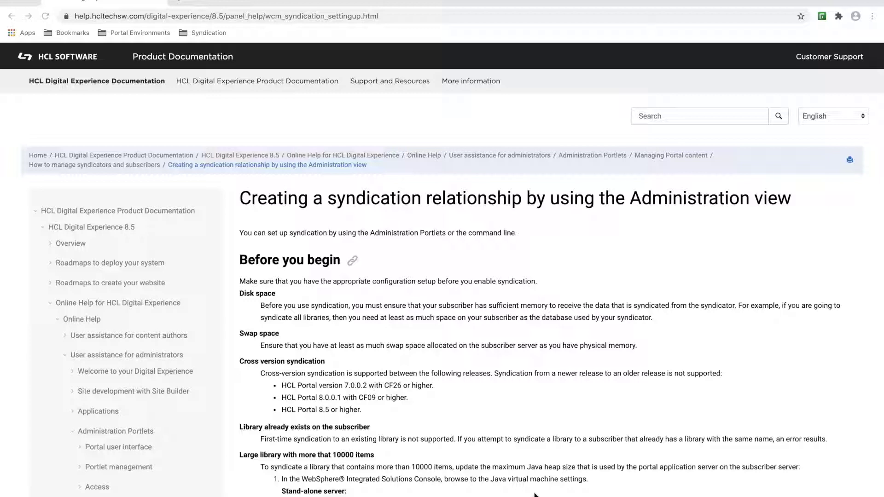
scroll(536, 494, "down", 5)
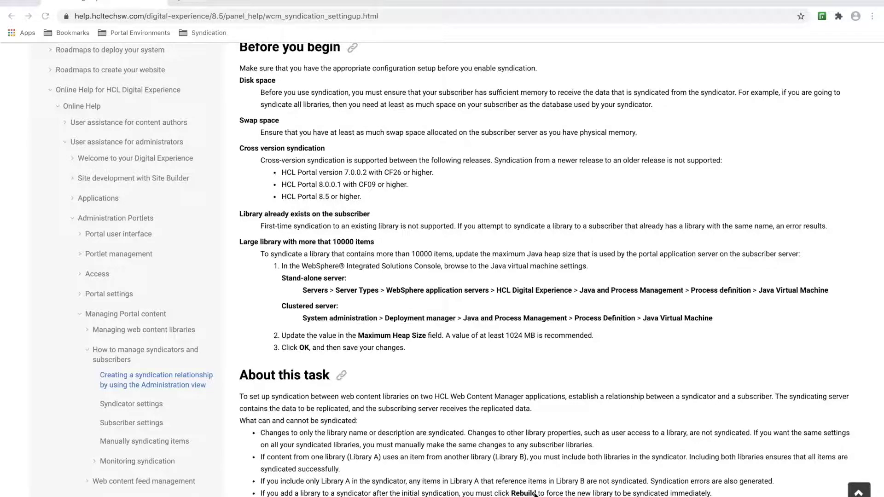
scroll(535, 494, "down", 3)
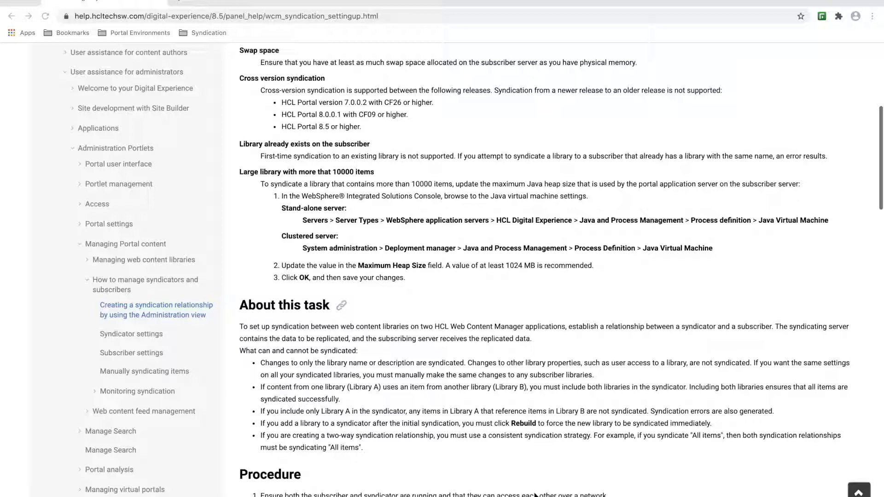
scroll(536, 495, "down", 1)
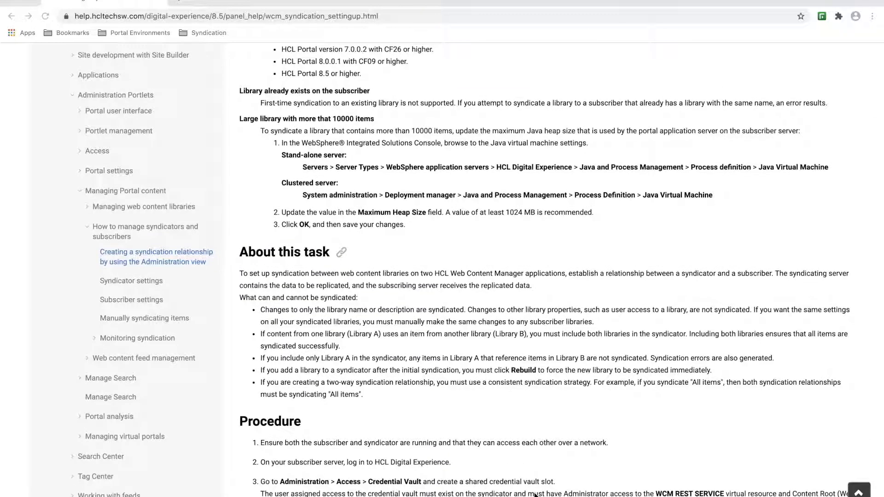
scroll(536, 495, "down", 6)
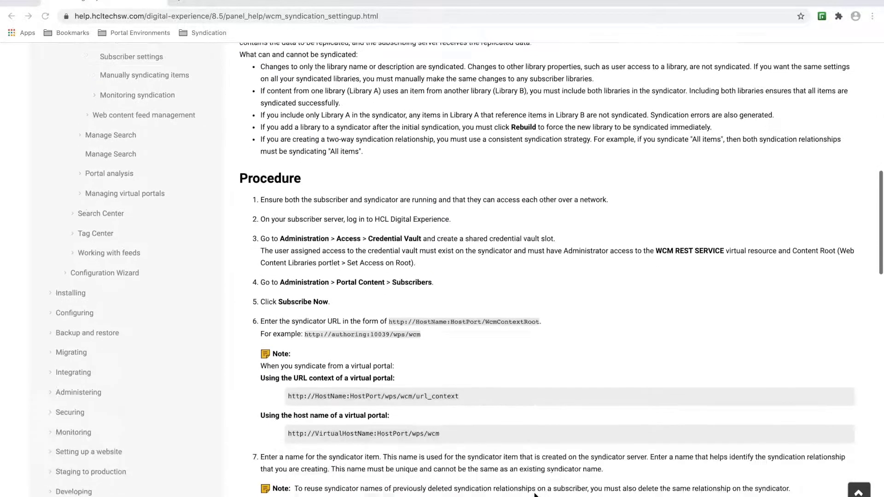
scroll(535, 495, "down", 2)
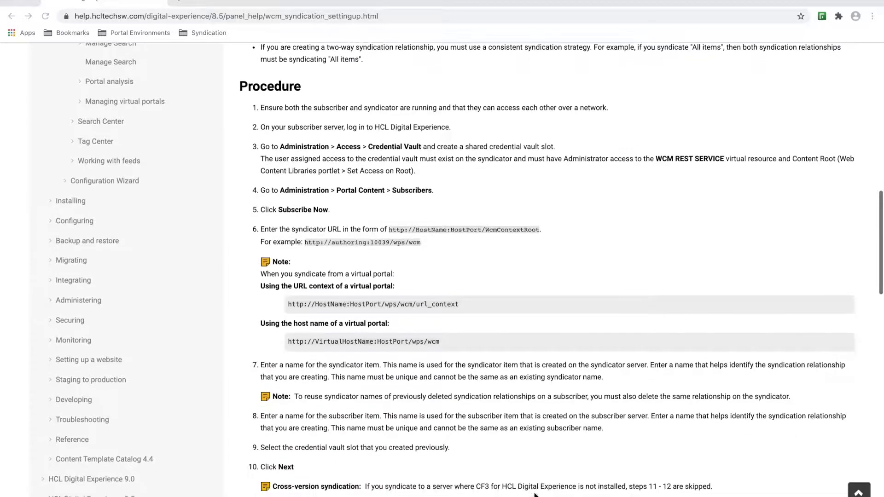
scroll(535, 495, "down", 4)
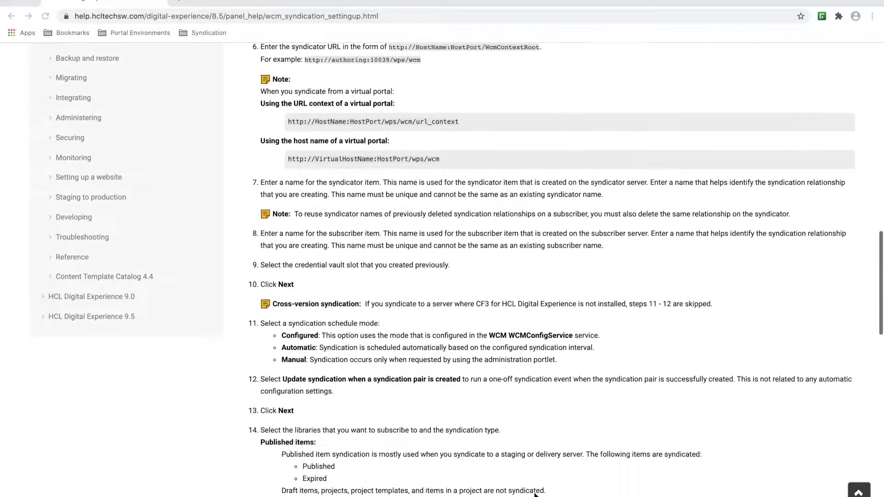
scroll(535, 495, "down", 5)
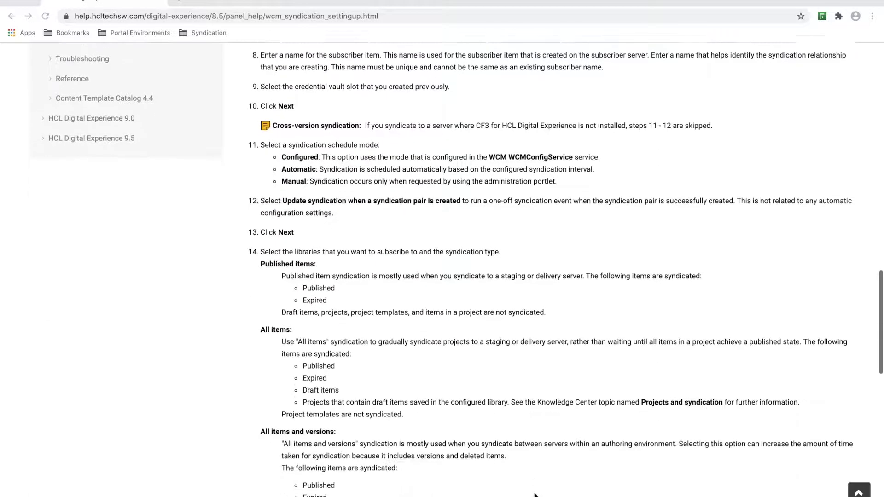
scroll(535, 495, "down", 6)
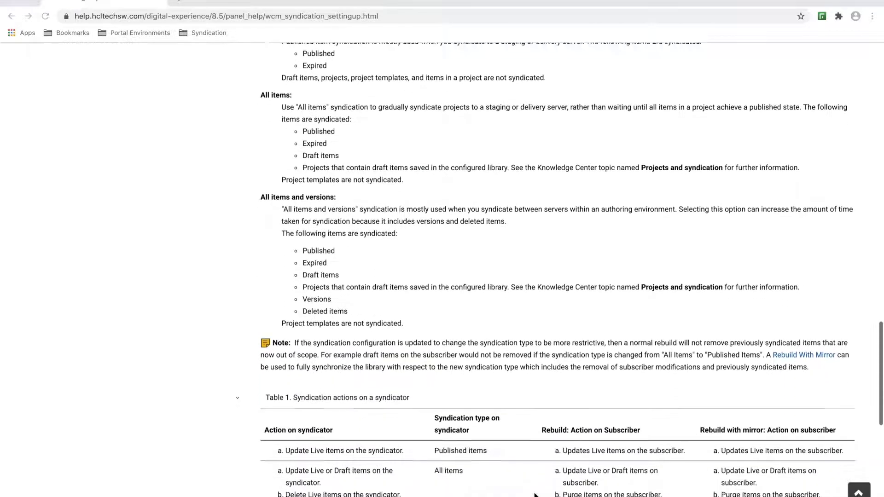
scroll(536, 495, "down", 5)
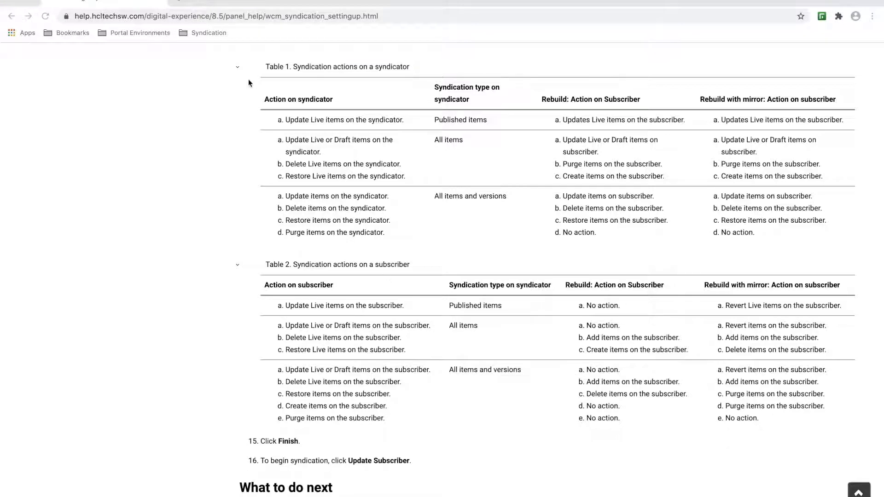
- In a new tab, load the Portal Auth bookmark and sign in with the saved administrator credentials
left_click(181, 3)
left_click(198, 32)
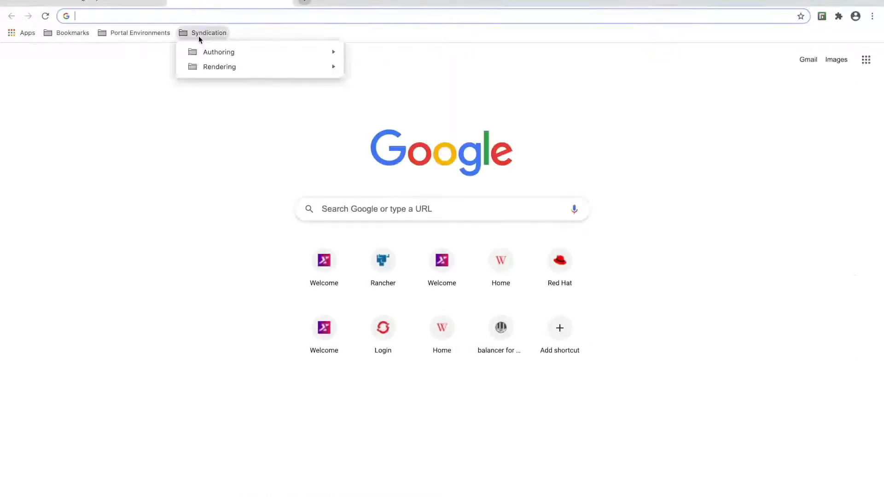
mouse_move(297, 54)
left_click(362, 51)
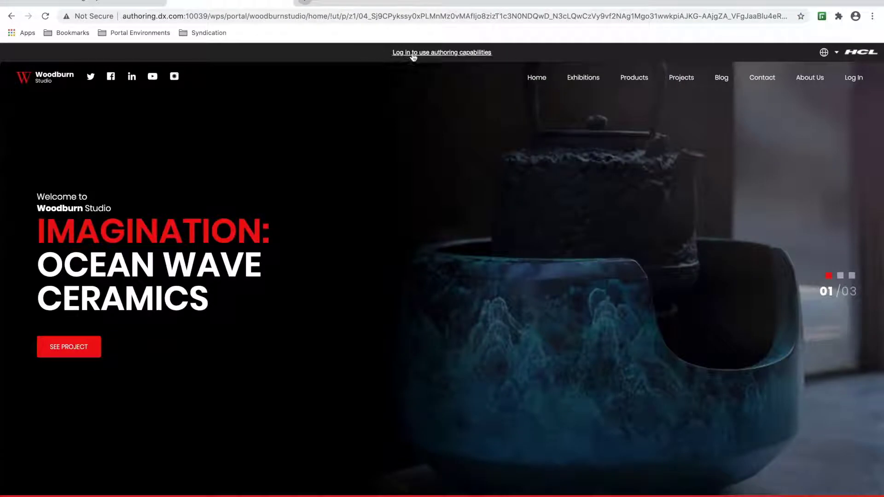
left_click(413, 54)
left_click(367, 251)
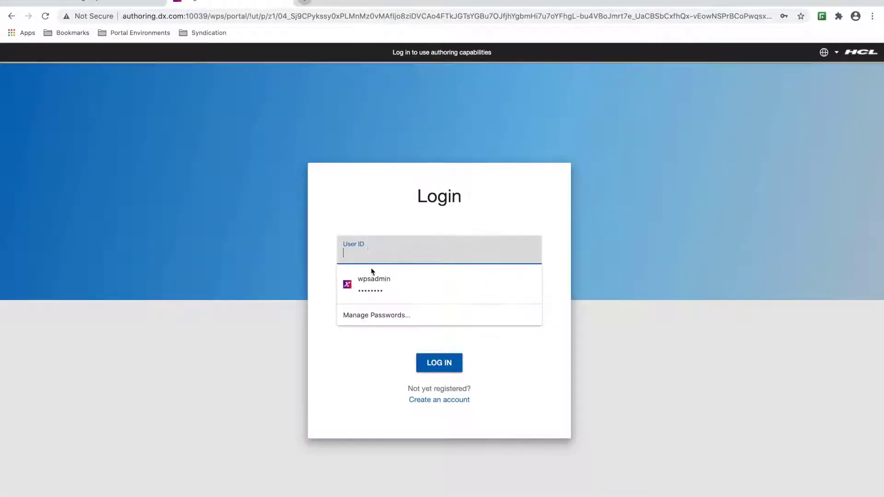
left_click(374, 277)
left_click(432, 362)
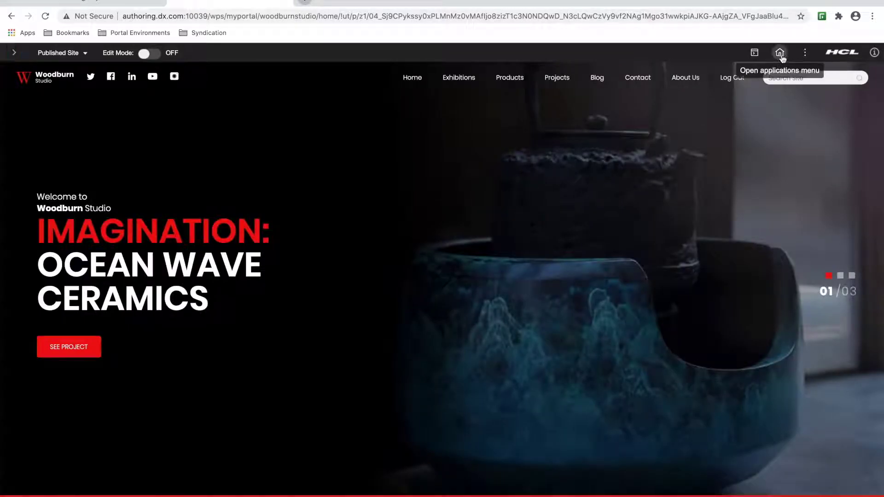
- Go to Web Content and list the authoring server's libraries, including SyndicationDemo
left_click(780, 53)
left_click(736, 96)
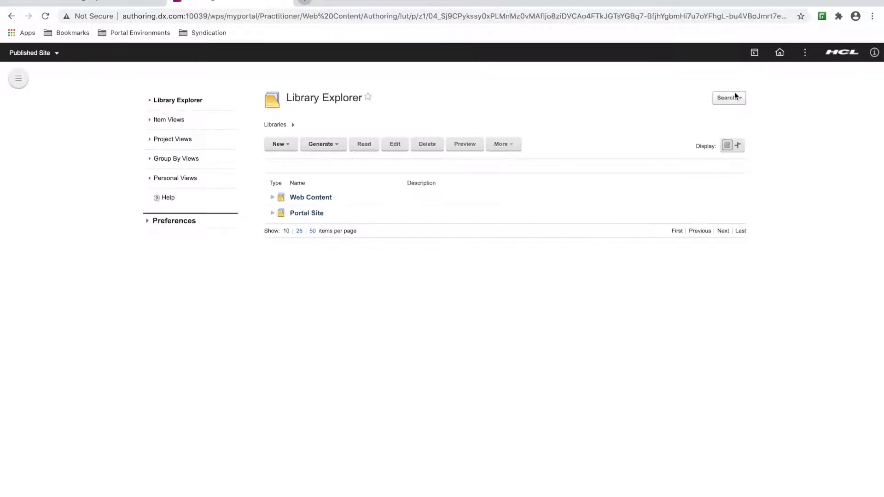
left_click(22, 81)
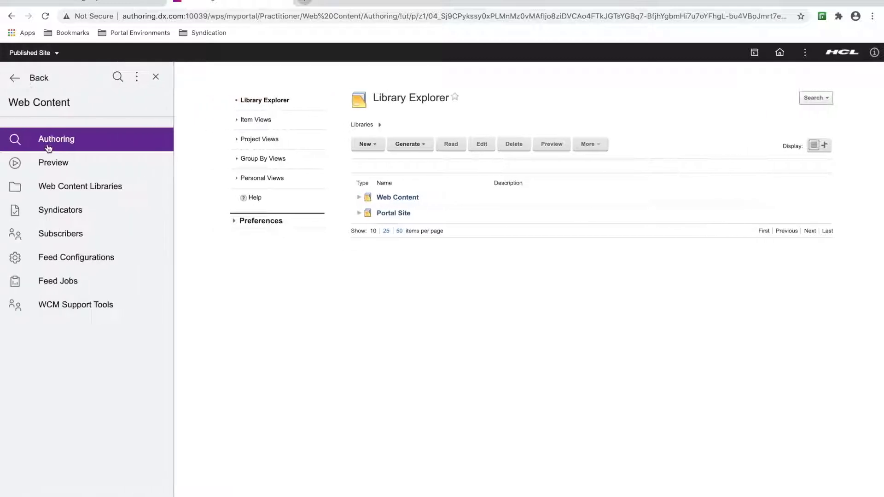
left_click(75, 191)
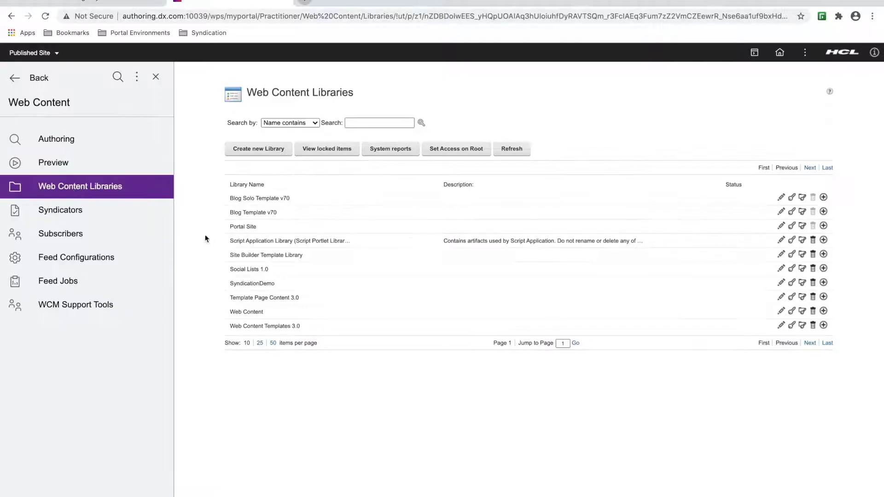
- Highlight the SyndicationDemo library name in the authoring server's library list
left_click_drag(281, 284, 231, 284)
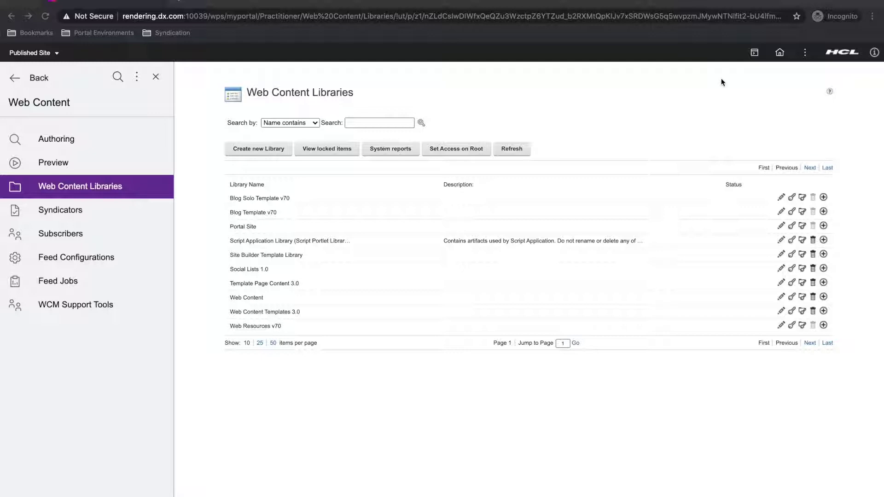
- Navigate to Administration > Security > Credential Vault on the rendering server
left_click(780, 53)
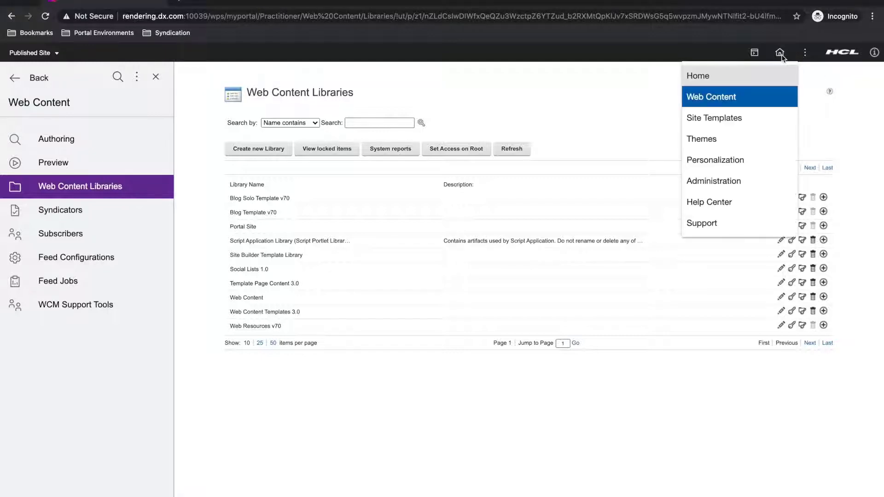
left_click(716, 181)
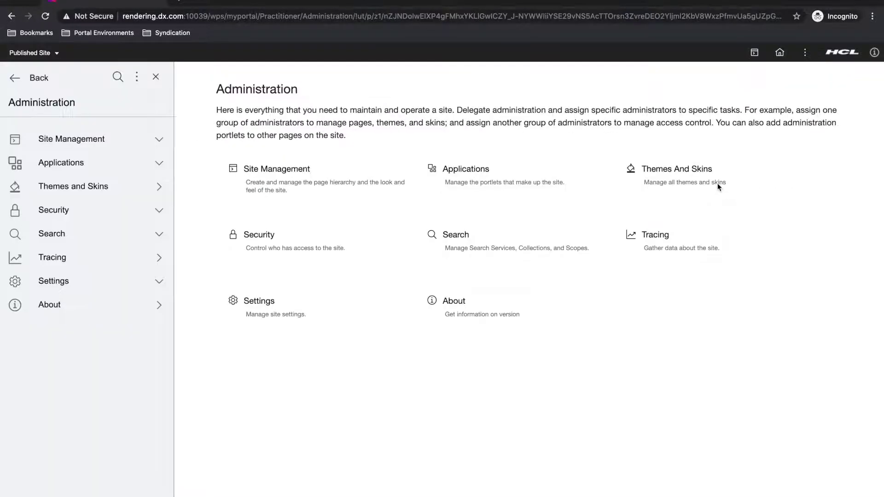
left_click(85, 210)
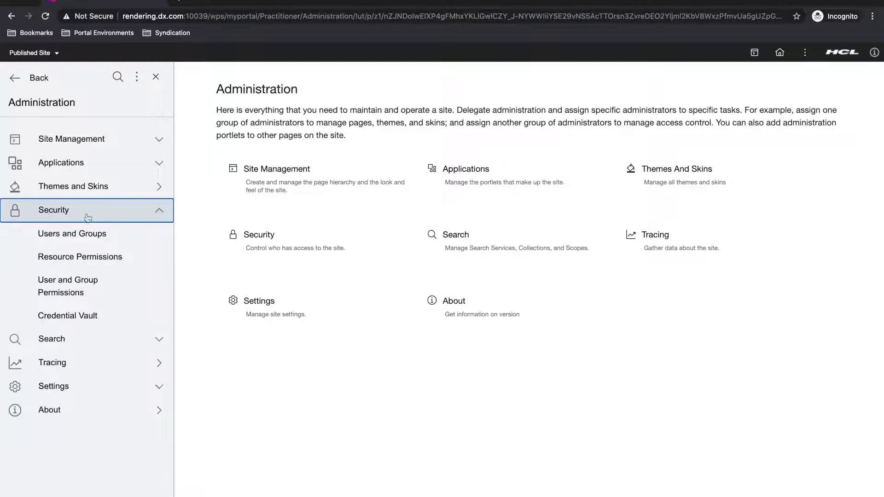
left_click(88, 315)
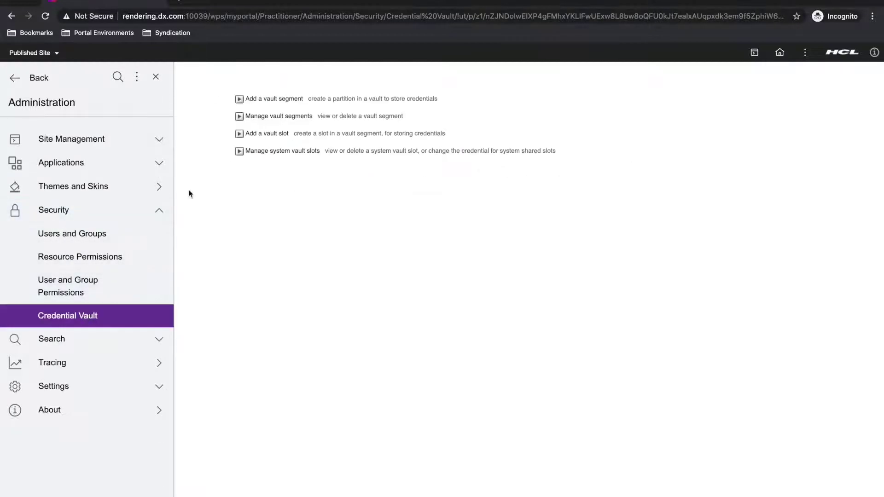
- Start a new vault slot named AuthoringSlot with a new vault resource also named AuthoringSlot
left_click(258, 134)
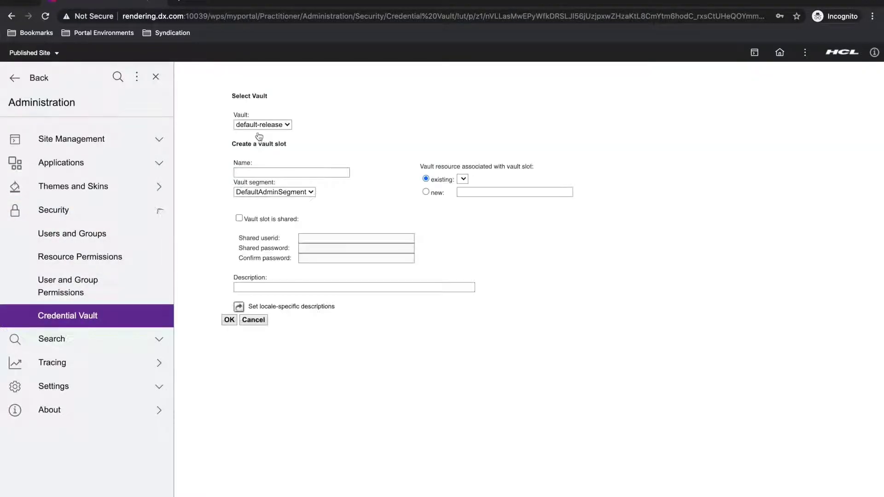
left_click(260, 172)
type("Aut")
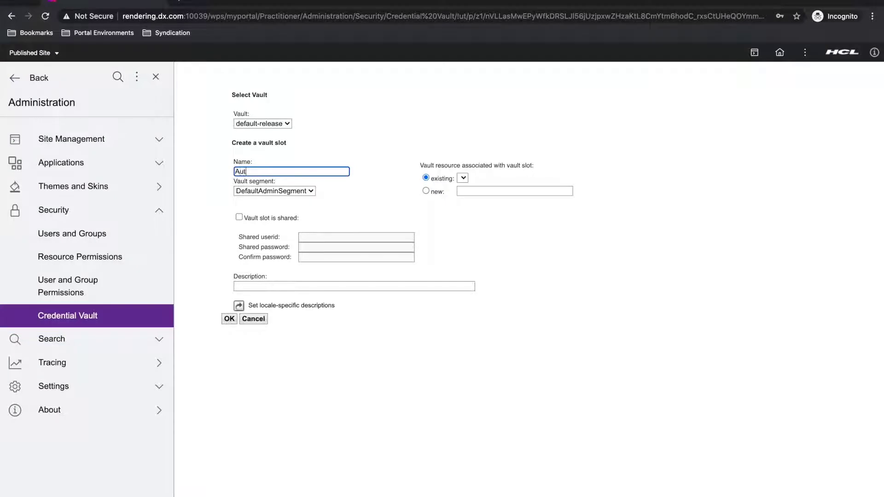
type("horingSlot")
key("ctrl+a")
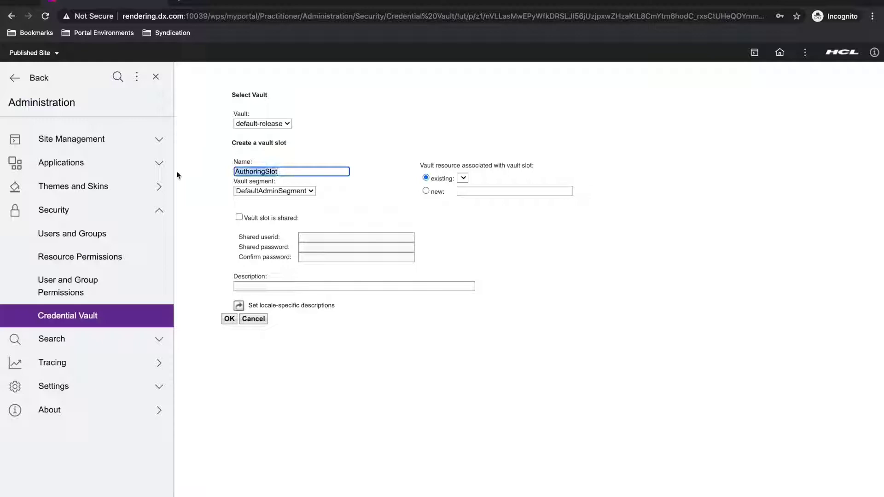
key("ctrl+c")
left_click(465, 192)
key("ctrl+v")
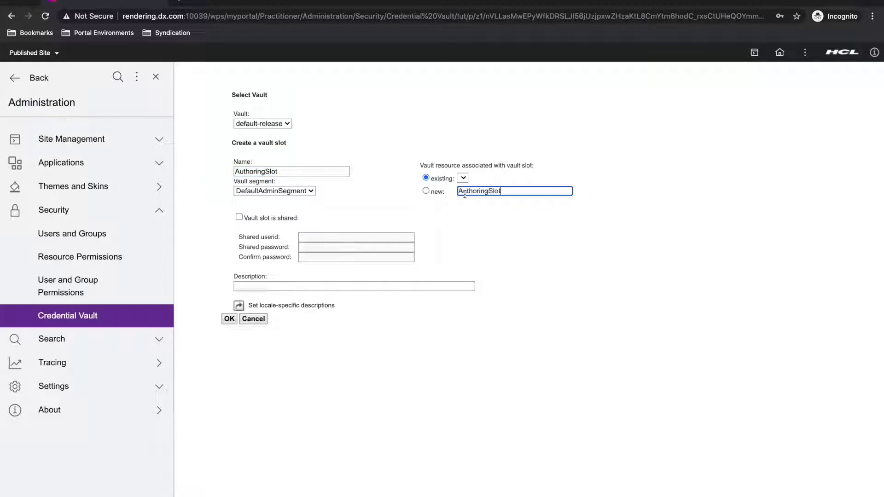
left_click(425, 190)
- Mark the slot shared with user ID wpsadmin, then enter and confirm the shared password
left_click(239, 217)
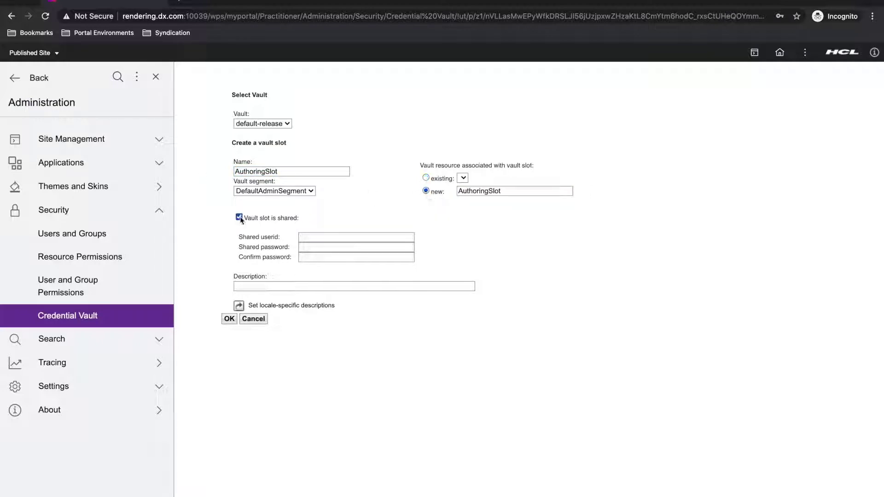
left_click(310, 237)
type("wpsa")
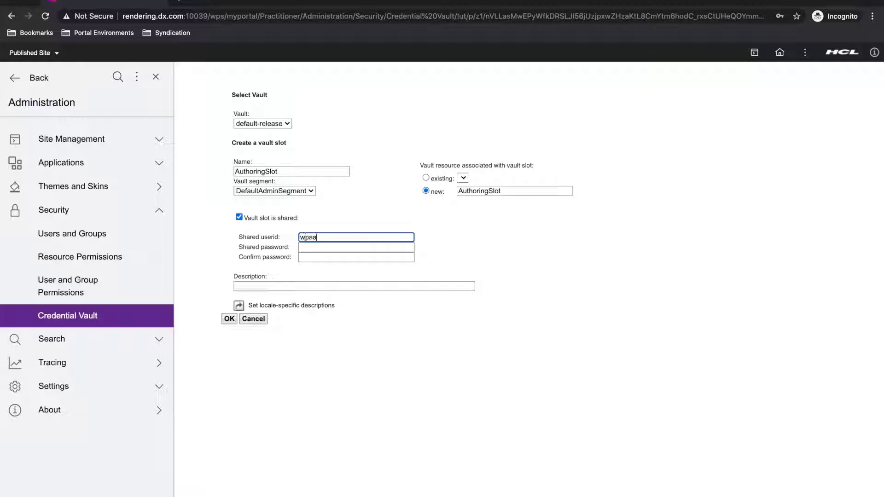
type("dmin")
left_click(306, 249)
type("wpsadmin")
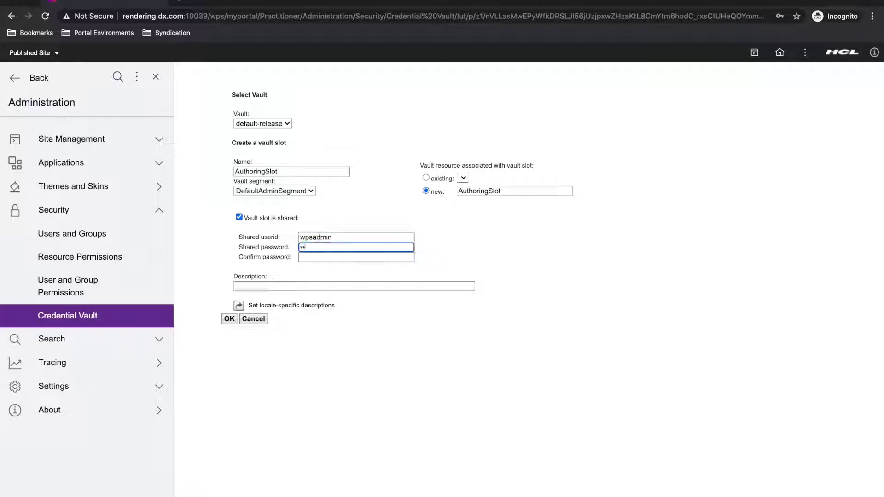
left_click(317, 256)
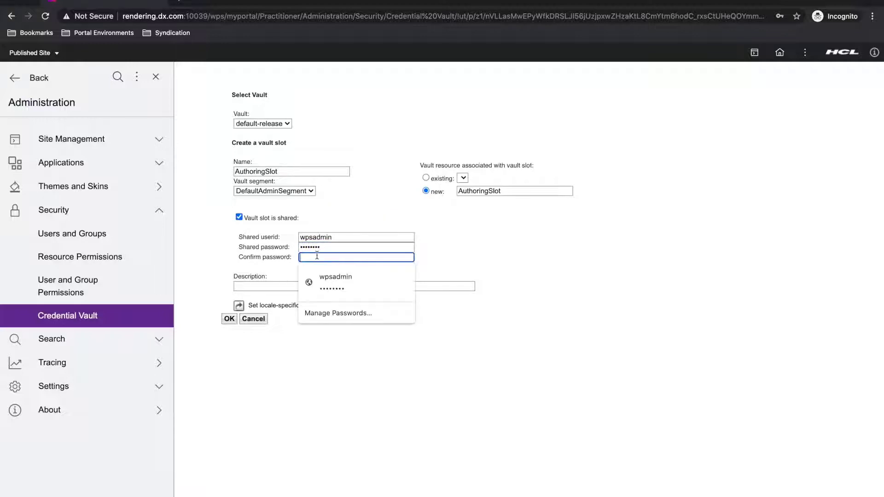
type("wpsadmin")
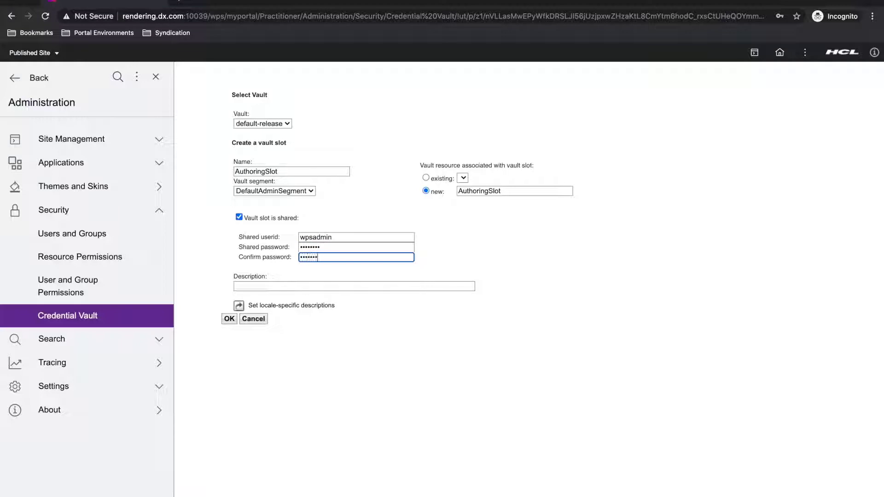
- Describe the slot as 'Vault Slot for Authoring' and create it
left_click(301, 288)
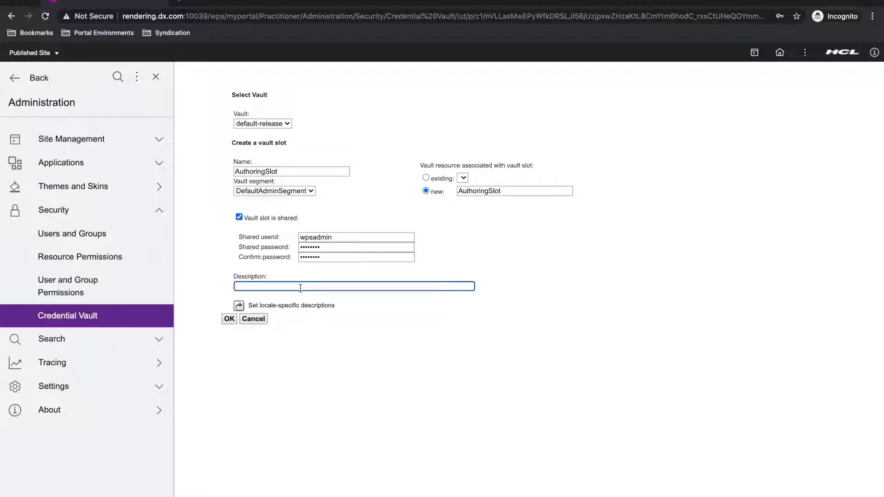
type("Vault Slot for Authoring")
left_click(229, 319)
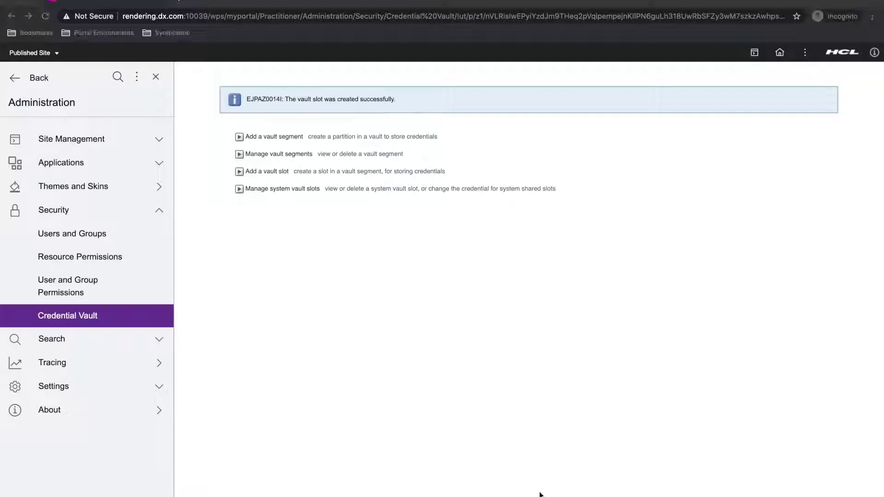
left_click(781, 55)
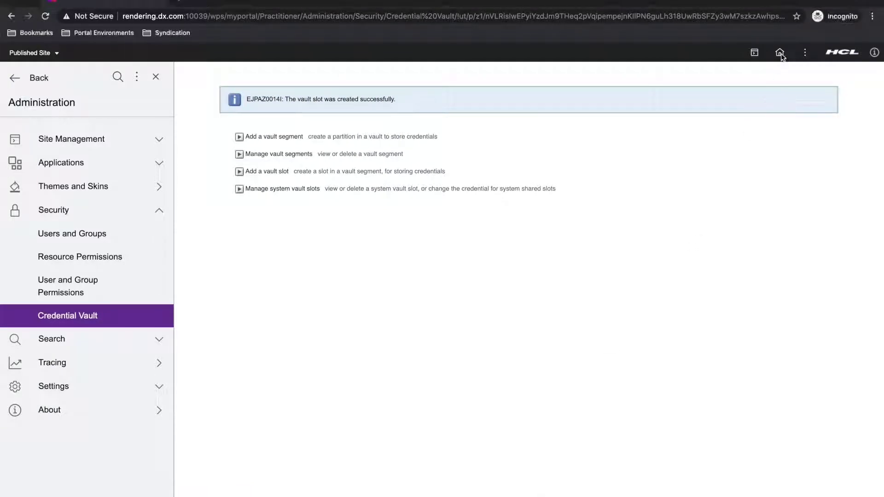
- Open the Web Content Subscribers list and start a new subscription
left_click(781, 55)
left_click(739, 97)
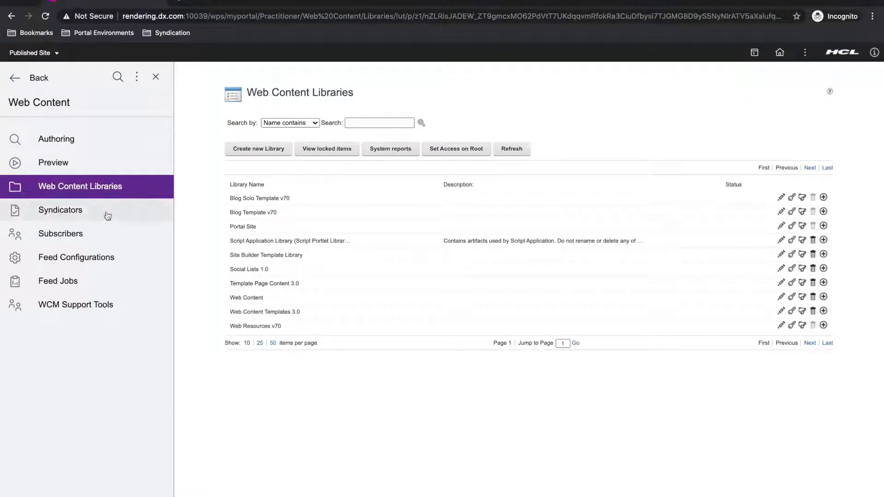
left_click(86, 236)
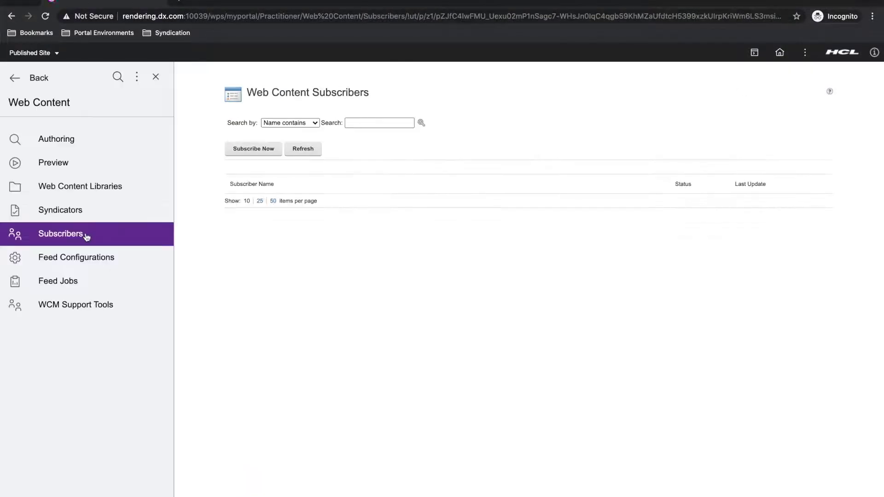
left_click(262, 153)
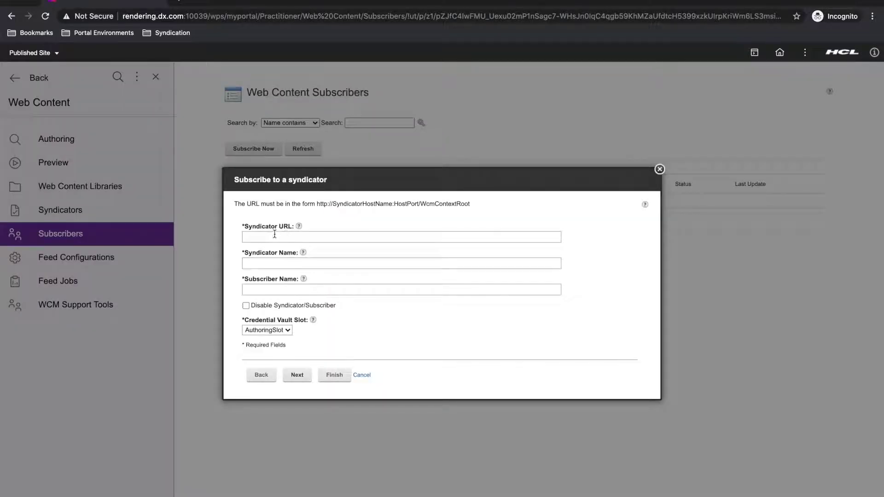
left_click(274, 235)
type("http:")
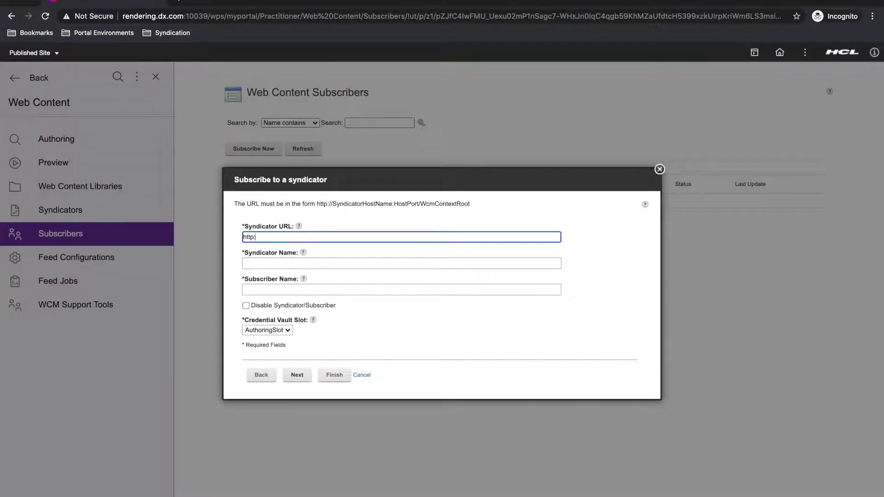
type("//authoring.dx.c")
type("om:10039/wps/")
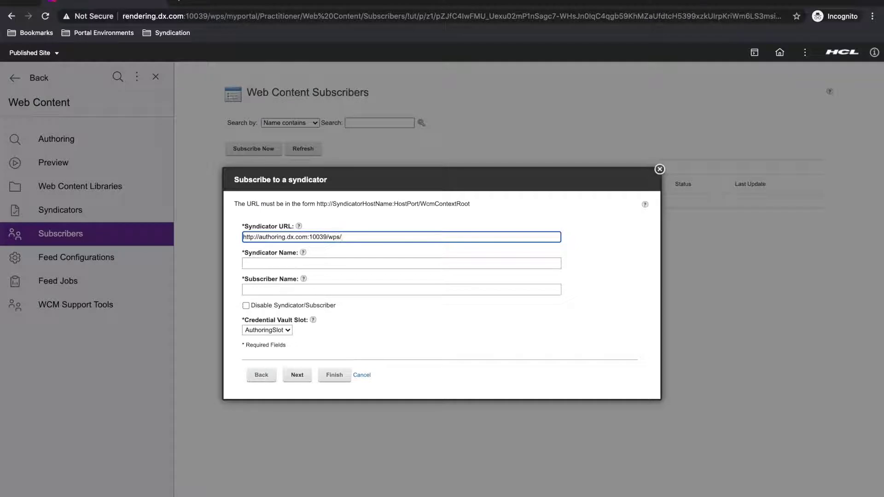
type("wcm")
left_click(261, 267)
type("Auth")
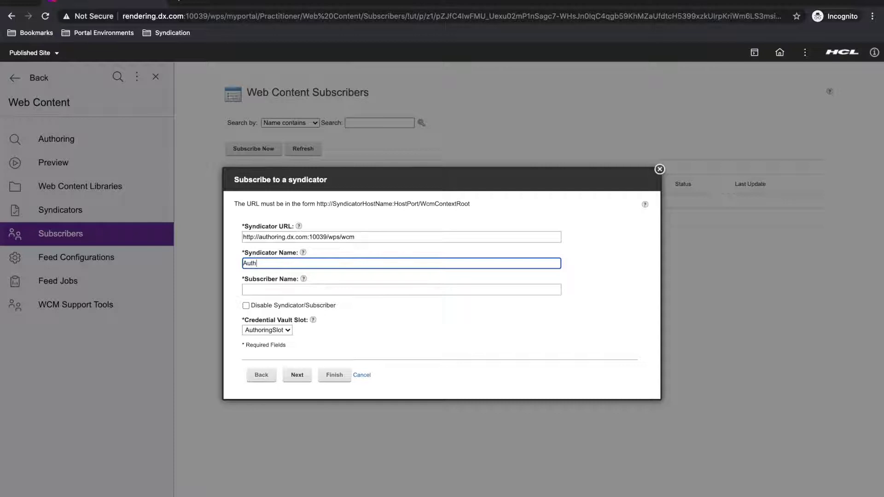
type("oring-Syndicator")
left_click(246, 289)
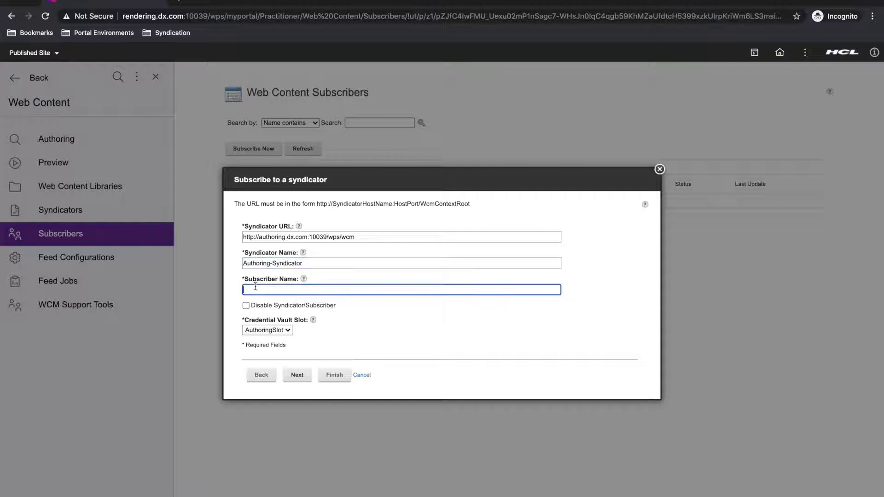
type("Rendering-Subscriber")
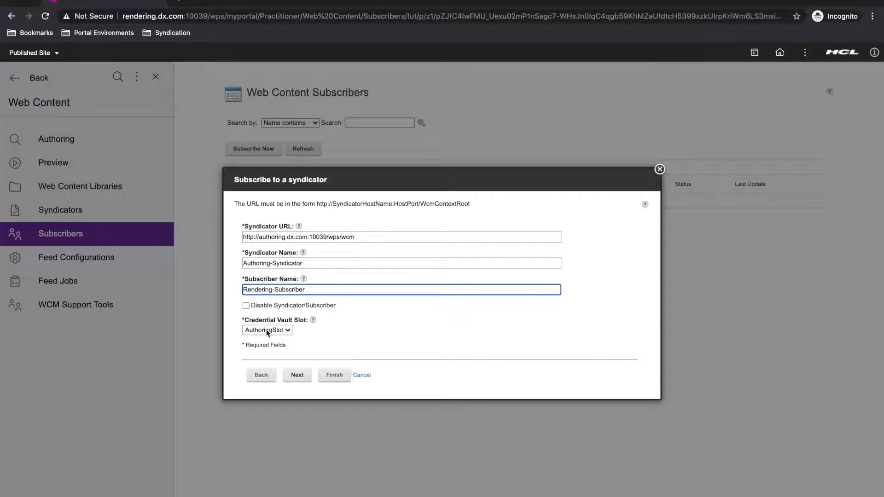
left_click(297, 375)
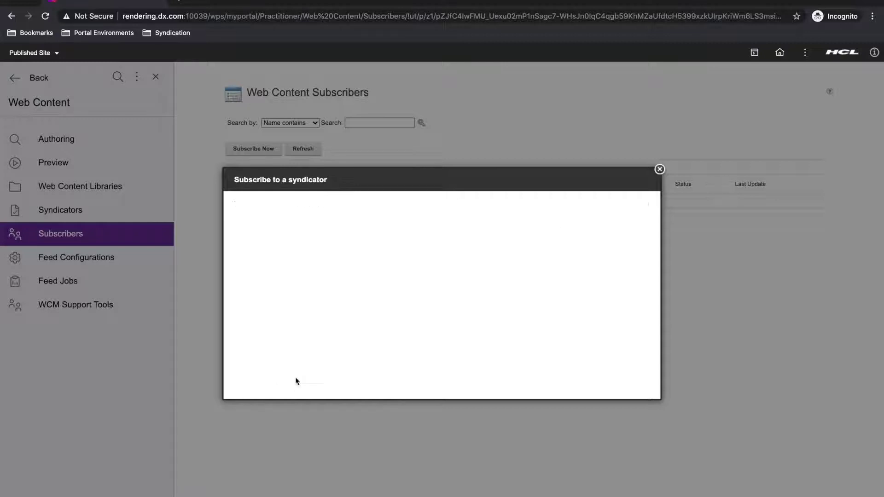
- Choose Manual as the update method and uncheck syndicating when the pair is created
left_click(272, 274)
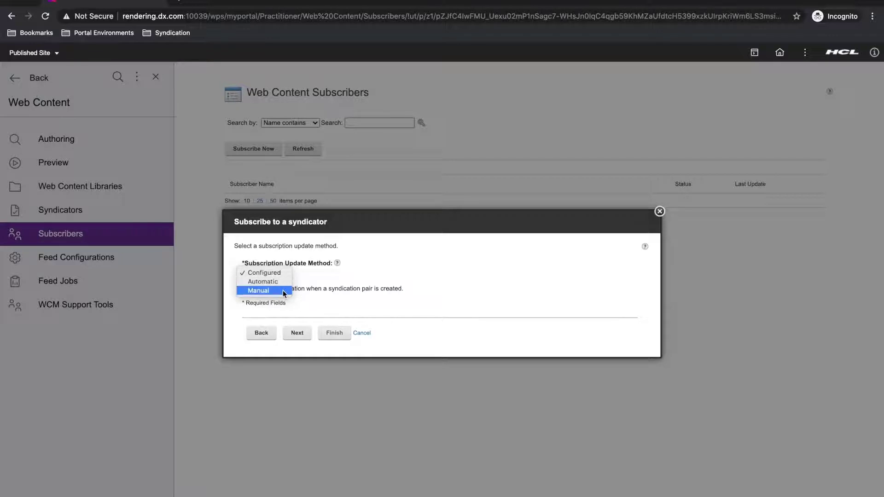
left_click(284, 291)
left_click(246, 288)
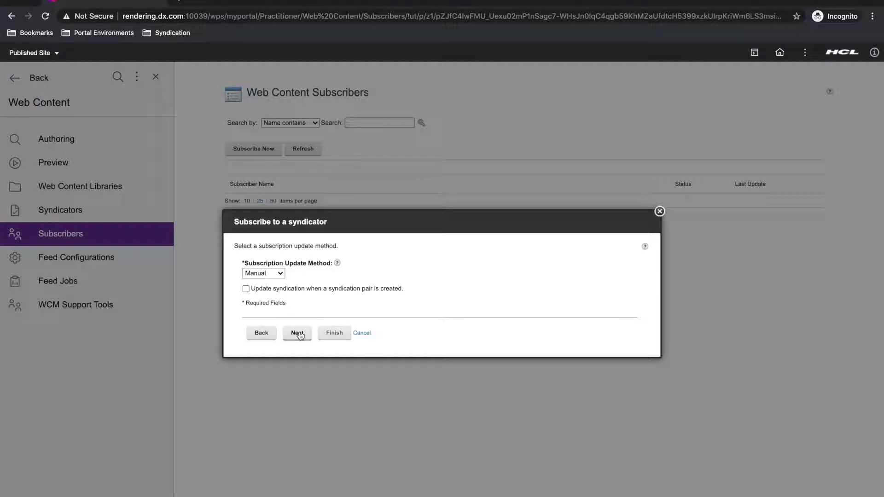
- Check SyndicationDemo with Published Items scope and finish creating the syndication pair
left_click(298, 333)
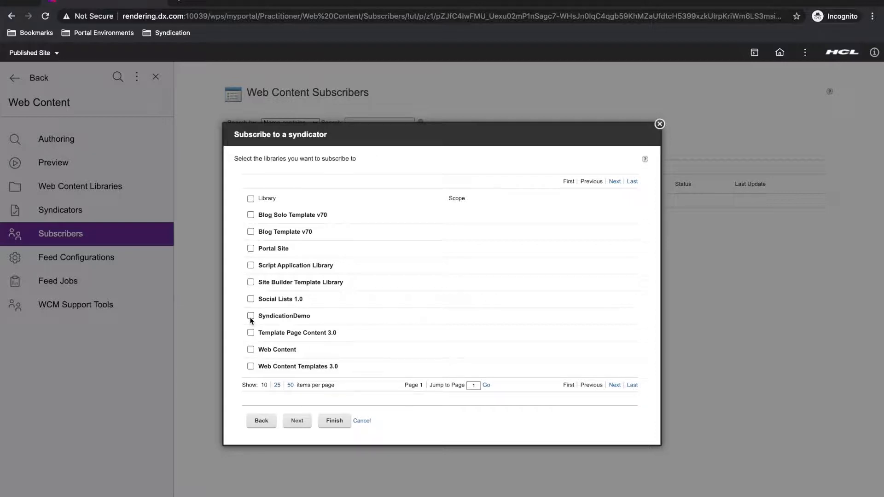
left_click(251, 316)
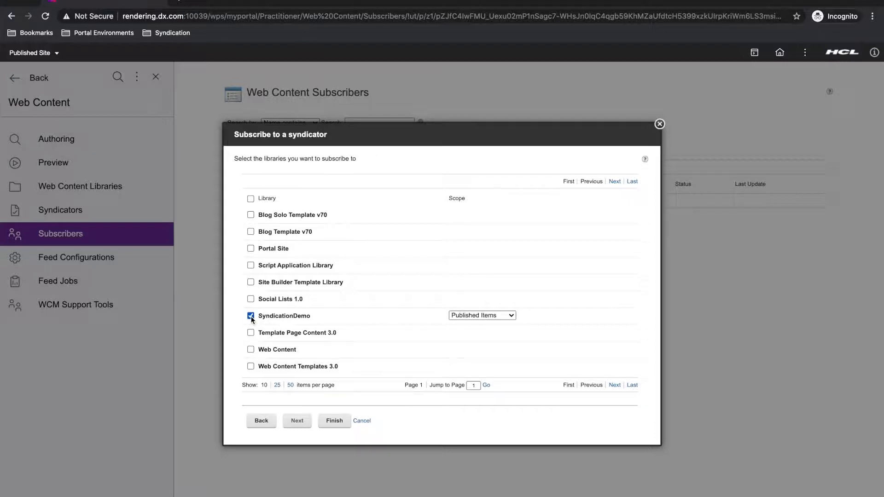
left_click(482, 315)
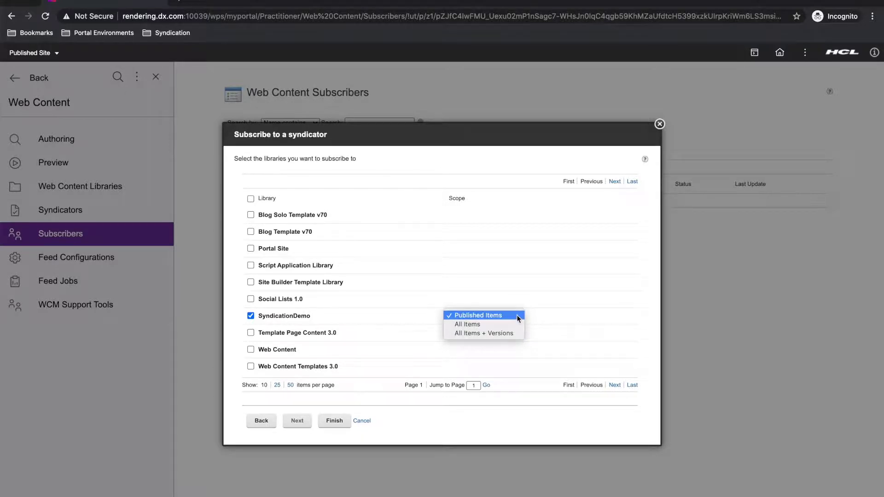
left_click(516, 315)
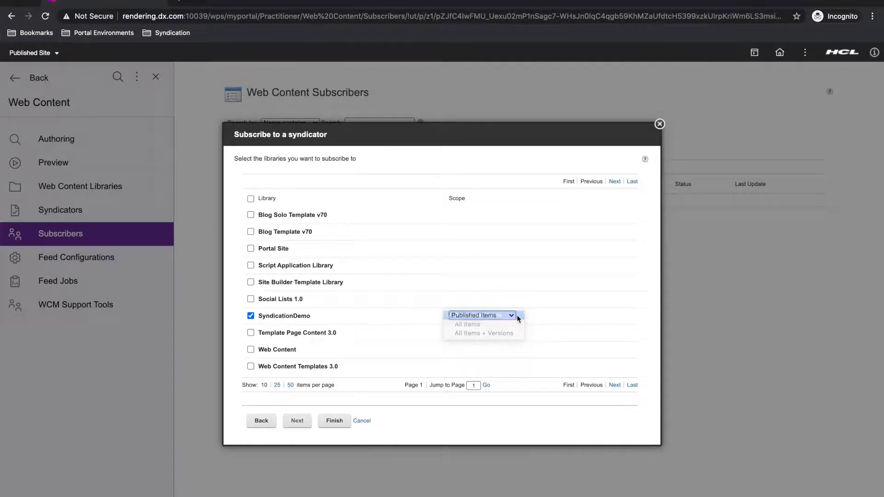
left_click(335, 421)
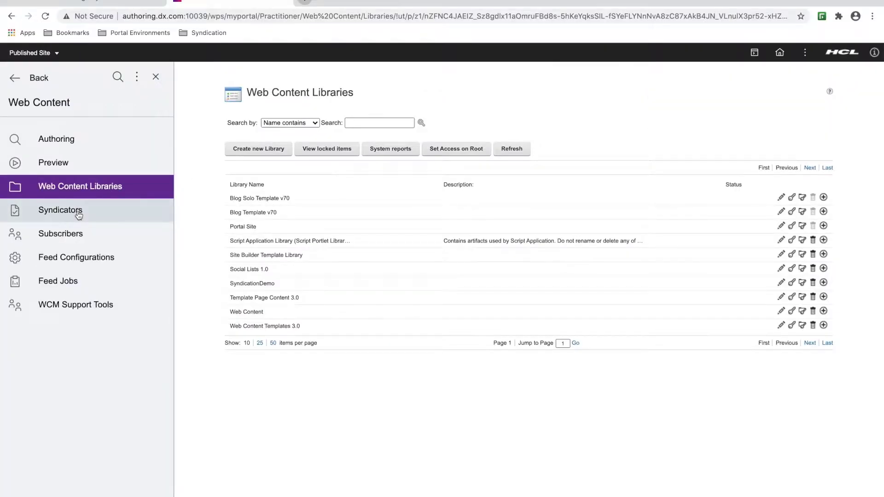
left_click(50, 132)
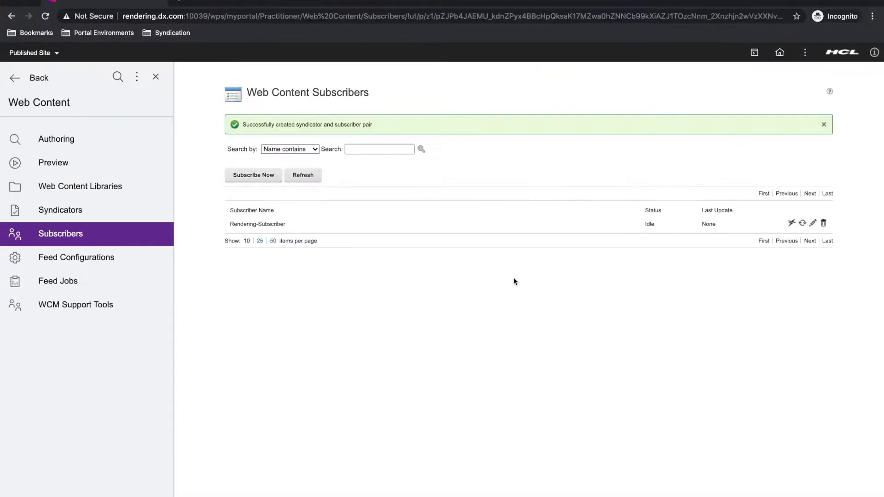
- Run Update Subscription from the Rendering-Subscriber row's update icon
left_click(802, 225)
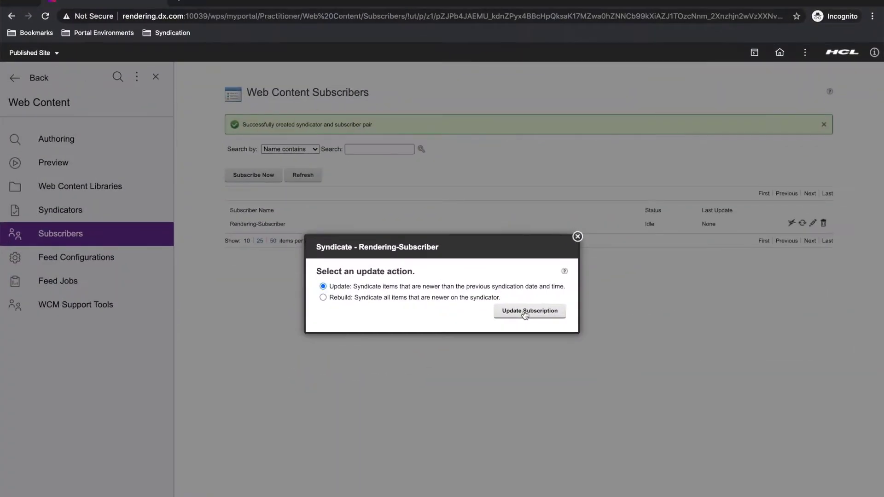
left_click(525, 313)
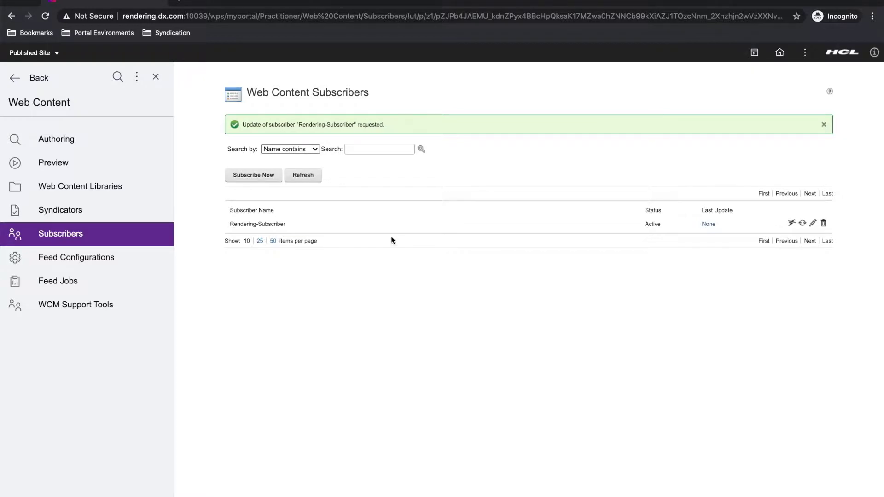
- Refresh, review the 15-item rebuild summary, and confirm SyndicationDemo among the rendering libraries
left_click(312, 178)
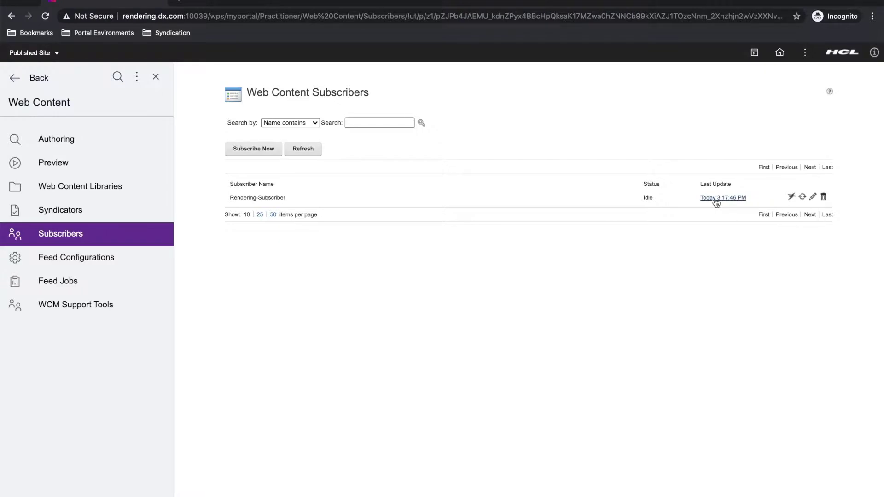
left_click(715, 201)
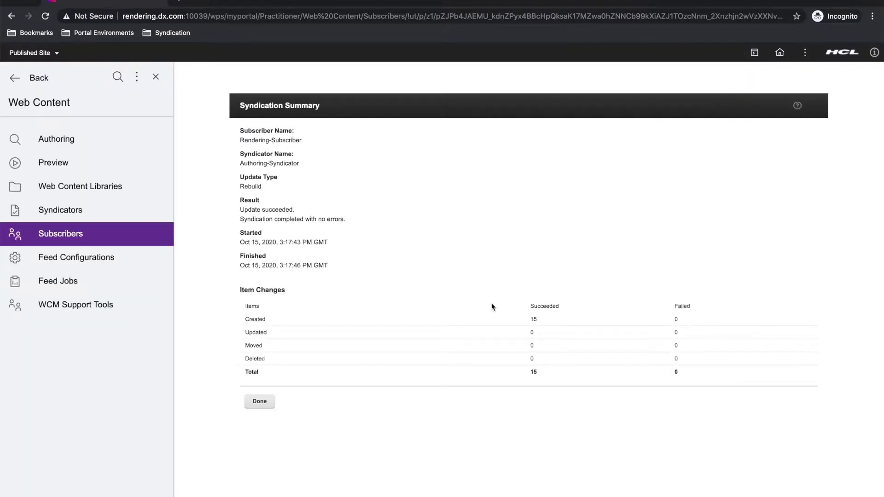
left_click(263, 403)
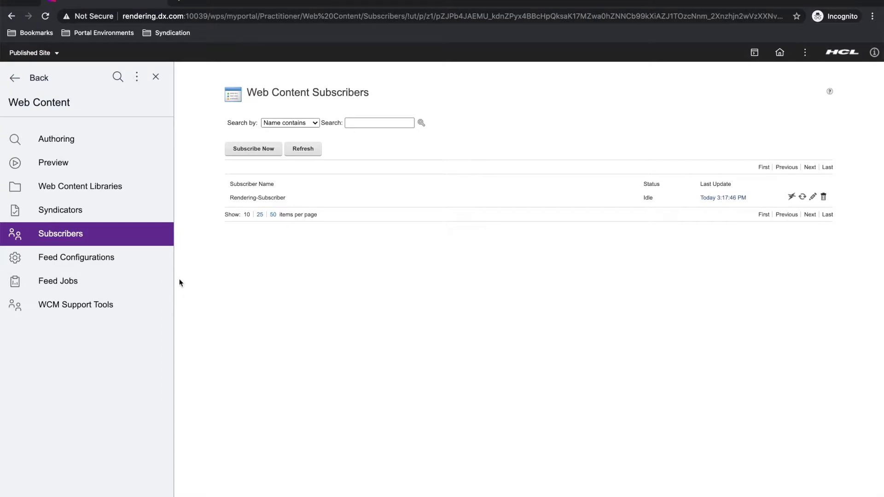
left_click(104, 189)
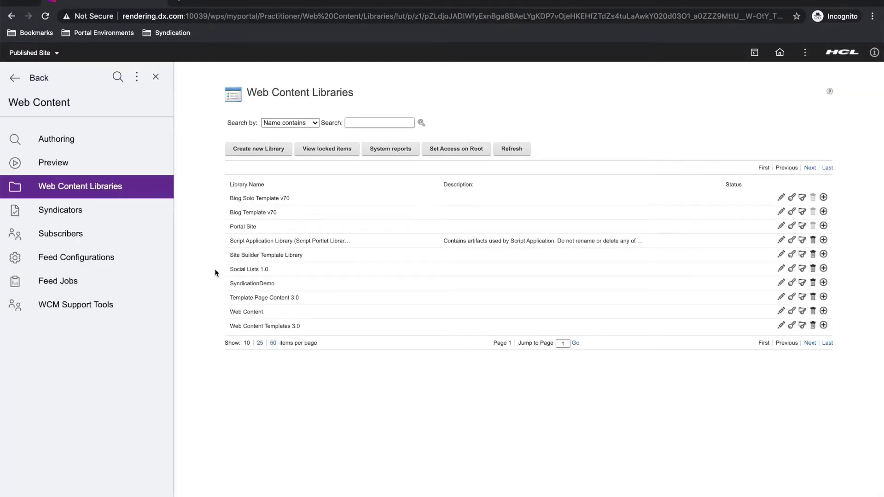
left_click_drag(228, 285, 280, 291)
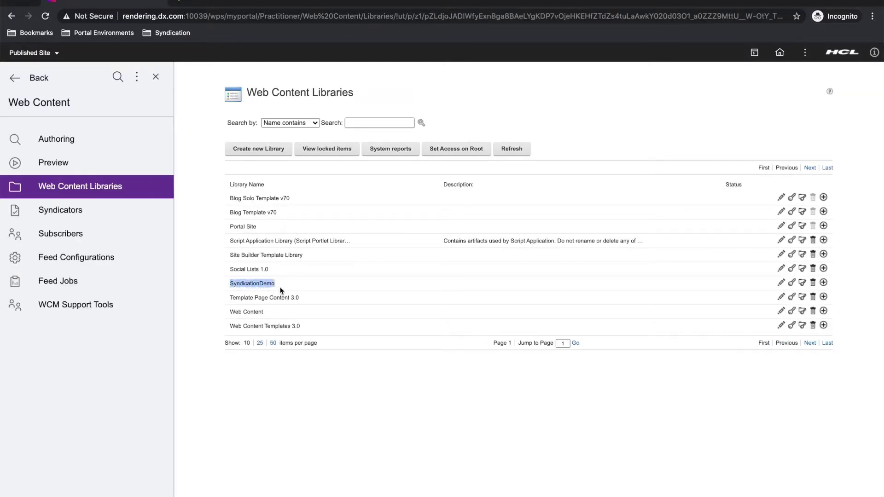